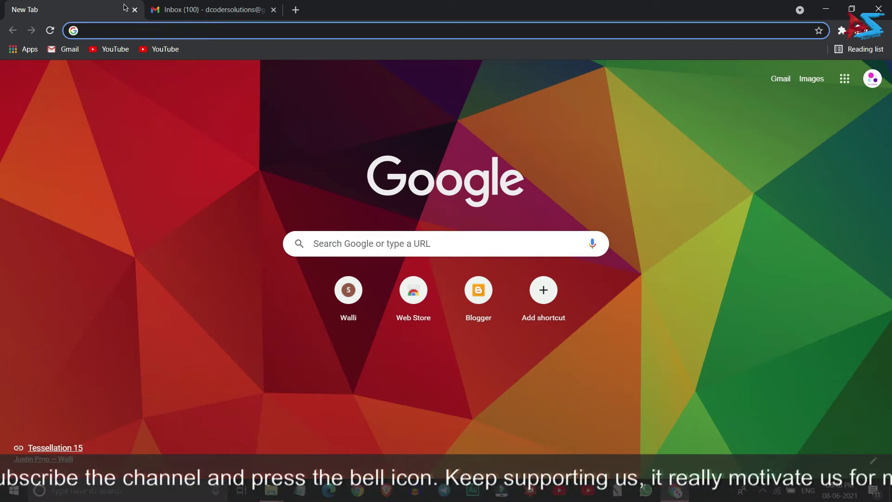
Switch to the Gmail inbox, look through the subscription emails, and dismiss the desktop notifications prompt.
left_click(167, 9)
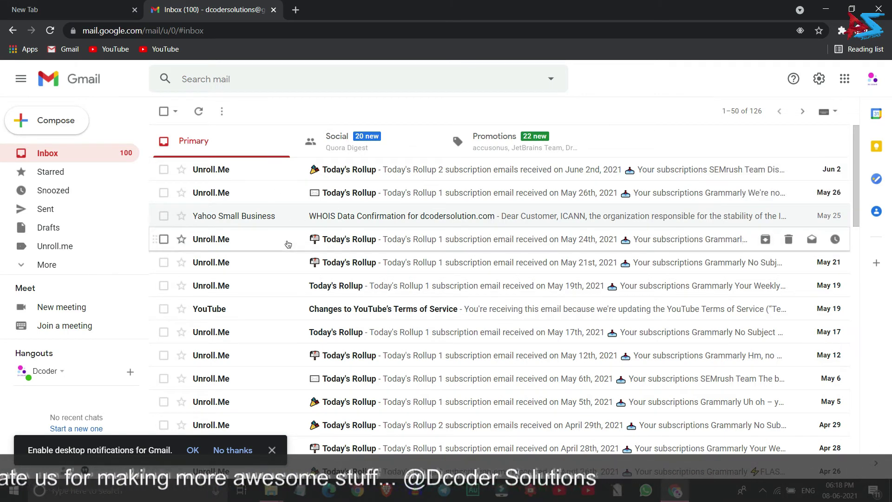
scroll(419, 273, "down", 3)
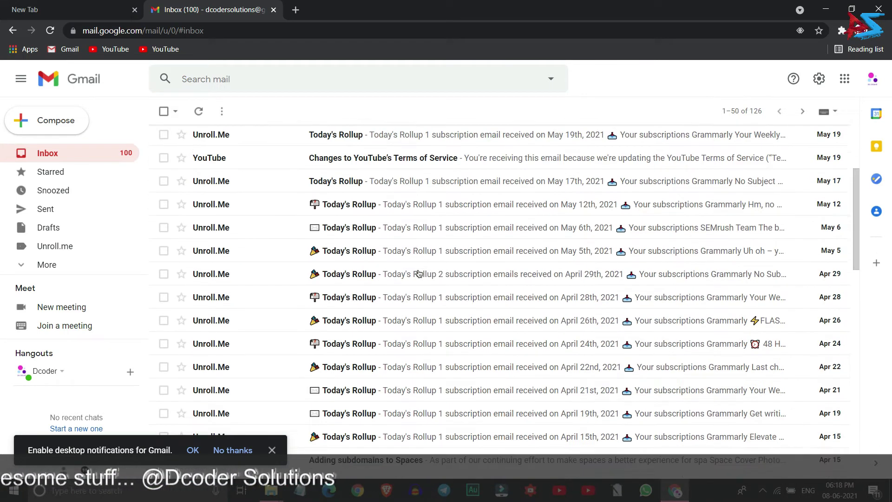
scroll(419, 273, "down", 3)
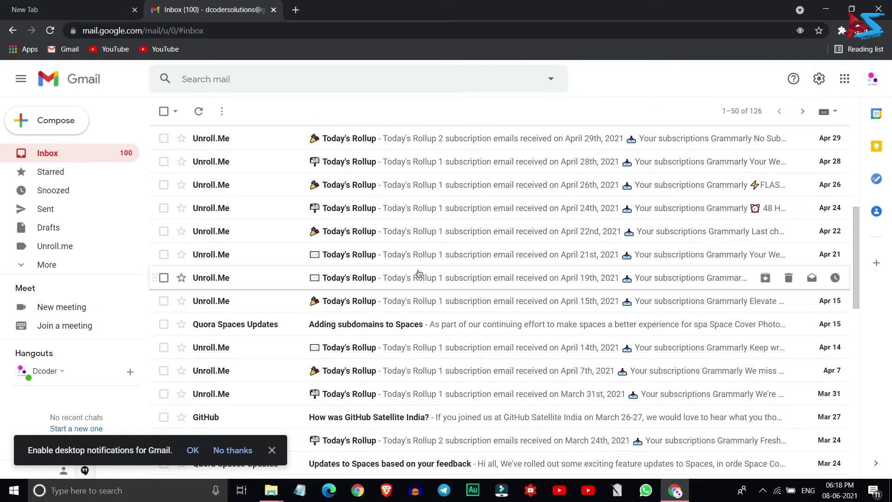
left_click(272, 450)
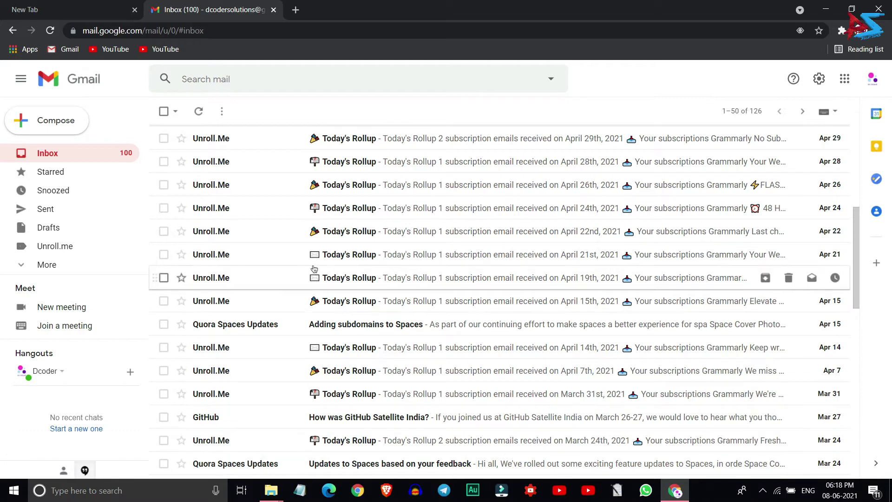
scroll(314, 269, "up", 6)
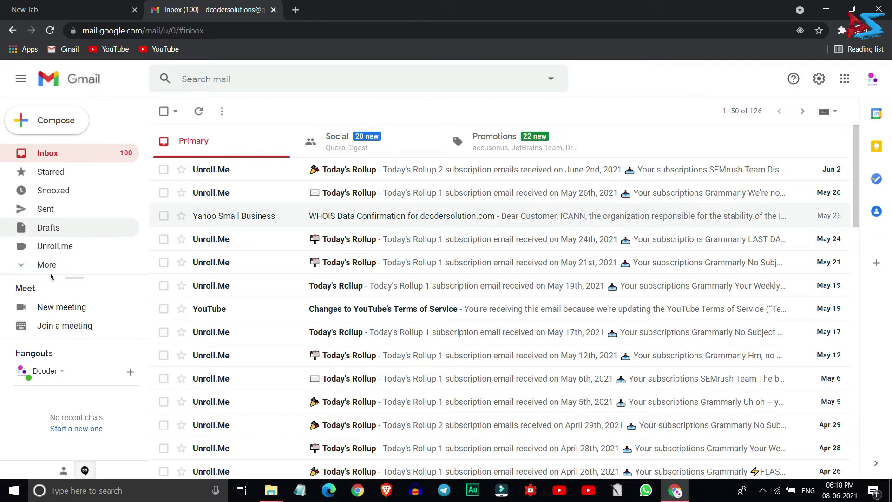
Create a new Gmail label named "Unsubscribed" and locate it in the label list.
left_click(25, 267)
scroll(94, 252, "down", 3)
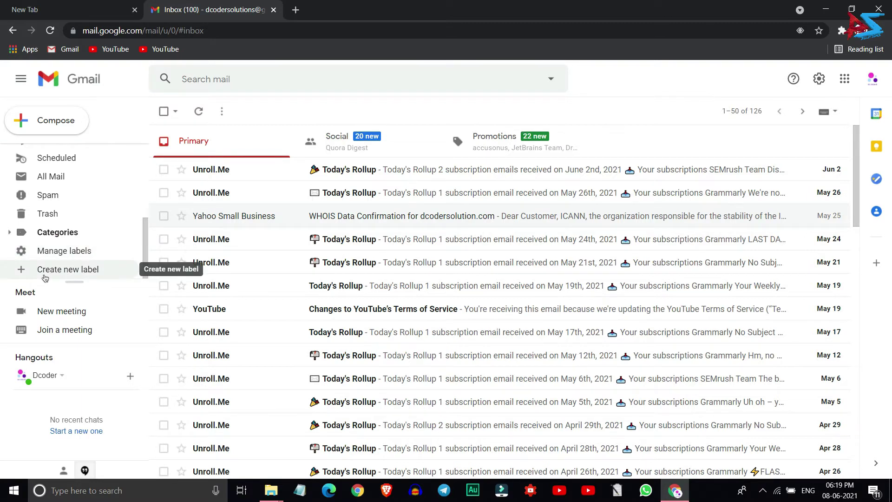
left_click(59, 275)
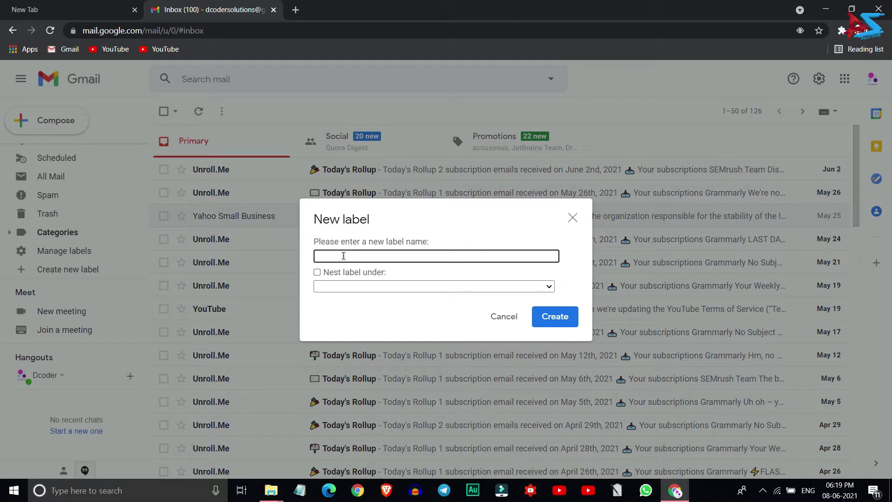
type("Unsubscribed")
key("ctrl+a")
left_click(410, 256)
left_click(547, 316)
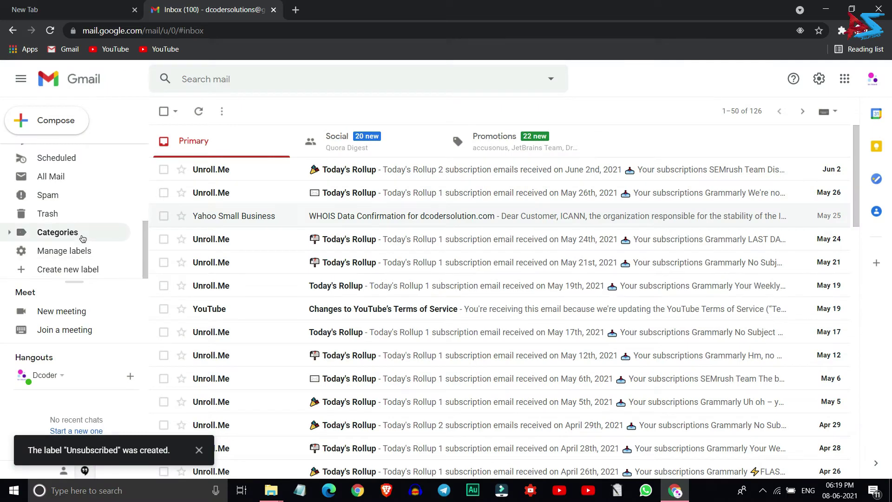
scroll(67, 233, "up", 5)
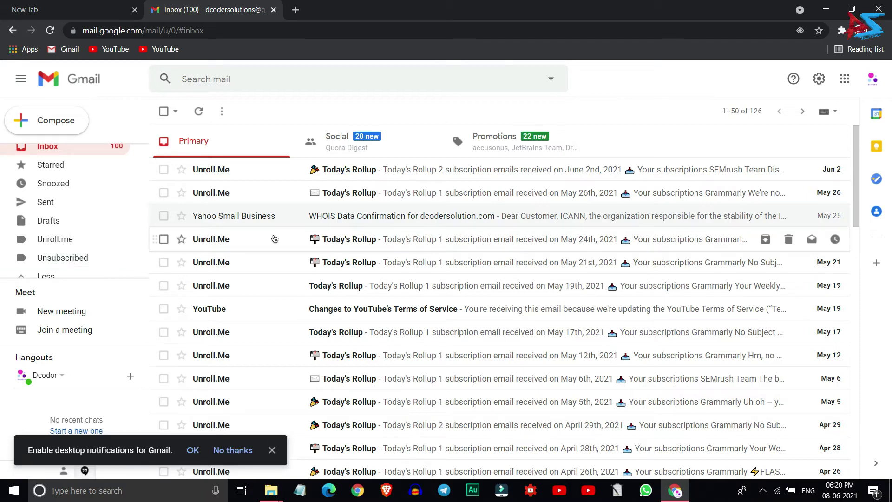
Search Google for "emailunsubscriber labnol" and open labnol.org's guide on unsubscribing from mailing lists at its setup instructions.
left_click(69, 9)
key("Return")
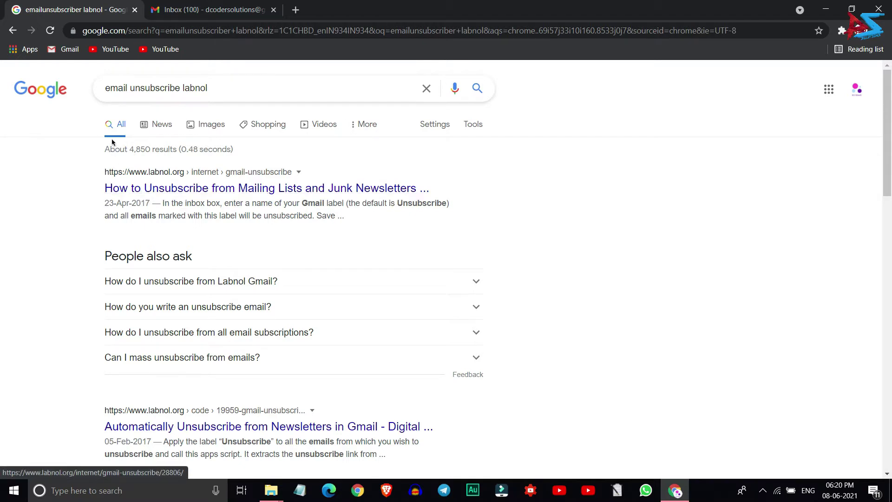
left_click(116, 194)
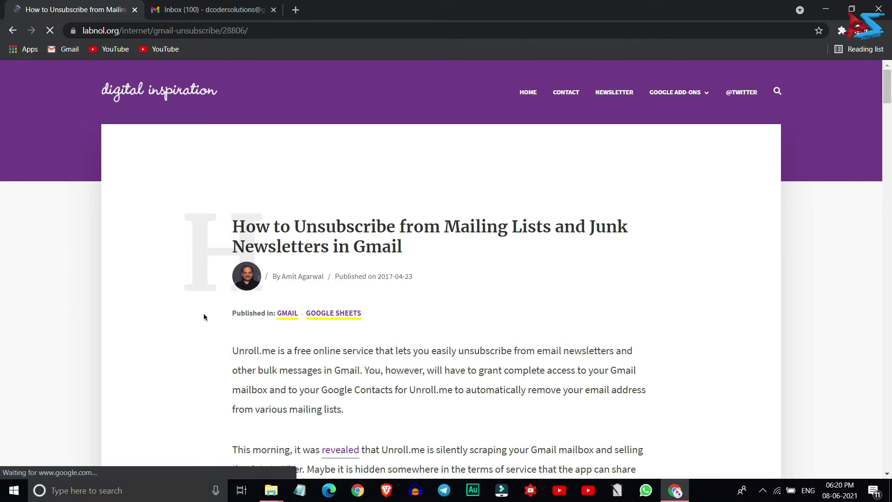
scroll(204, 313, "down", 9)
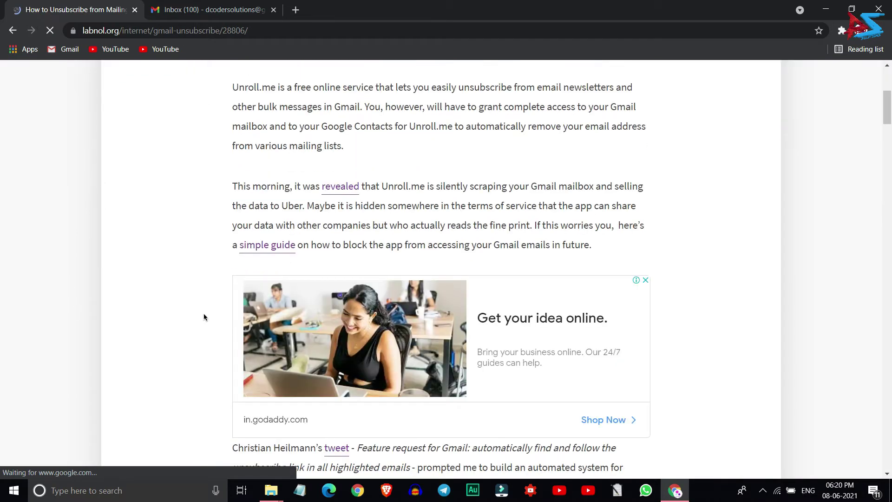
scroll(204, 317, "down", 10)
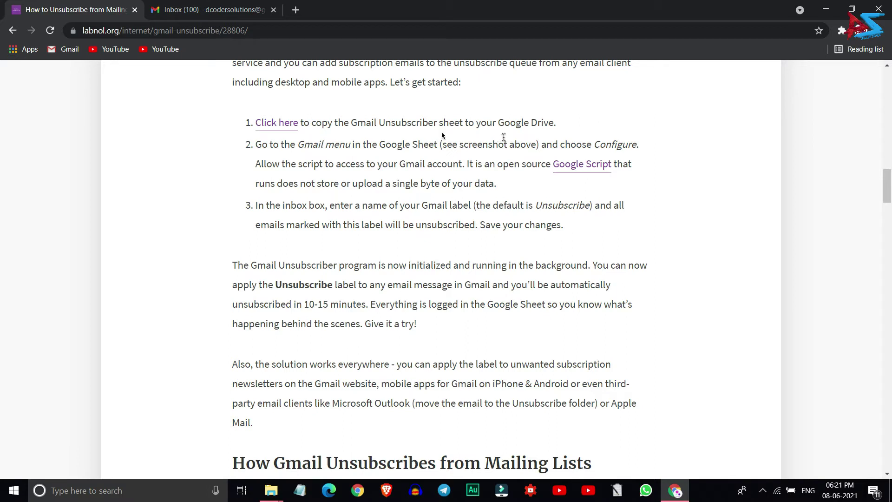
Copy the Gmail Unsubscriber sheet linked in the guide to Google Drive and dismiss the edit history tip.
left_click(267, 123)
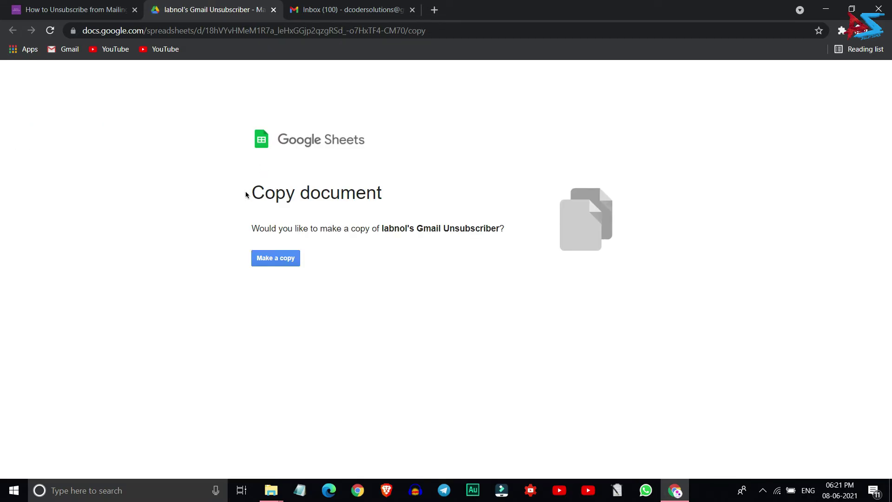
left_click(273, 261)
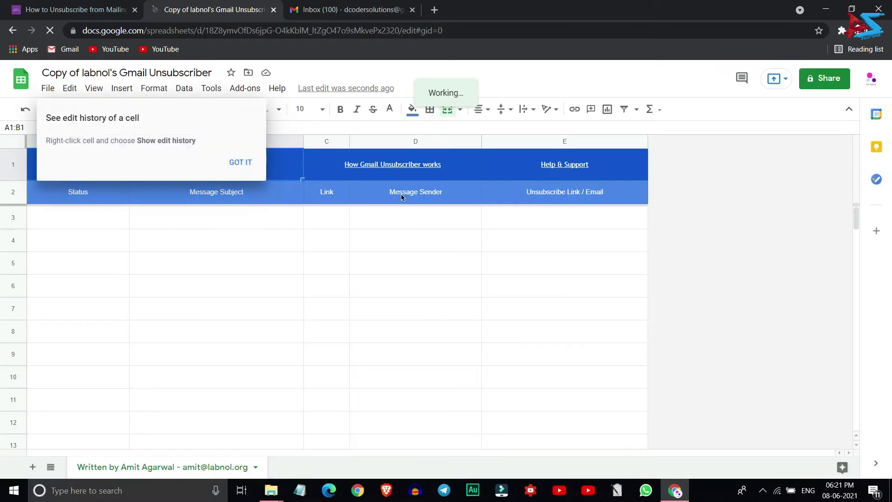
left_click(245, 165)
left_click(740, 303)
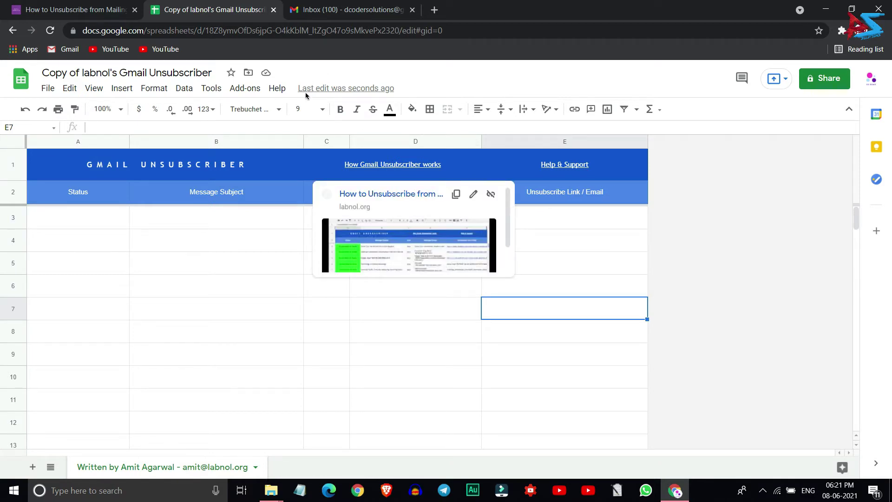
left_click(722, 235)
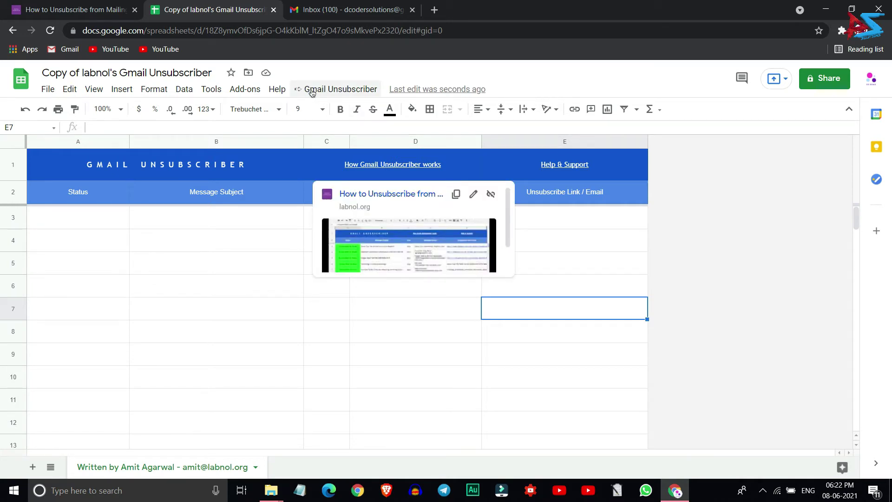
Start configuring Gmail Unsubscriber and authorize its script for the Google account, continuing past the unverified app warning and allowing access.
left_click(312, 90)
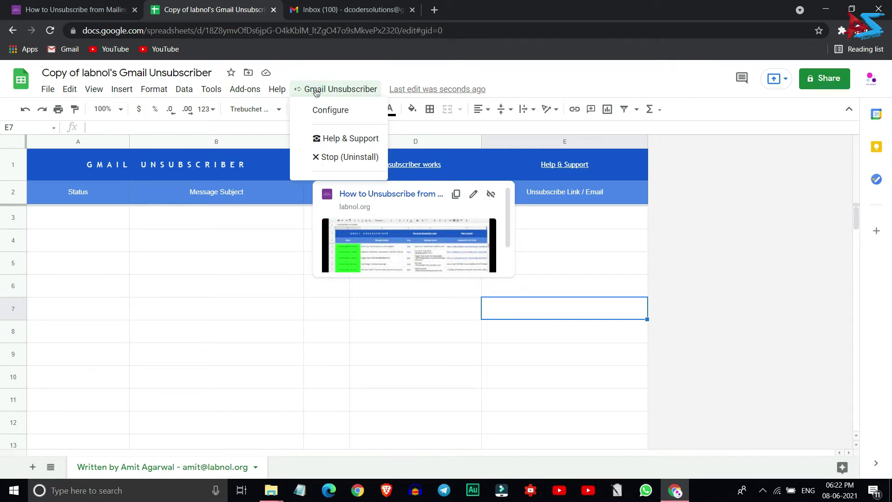
left_click(330, 111)
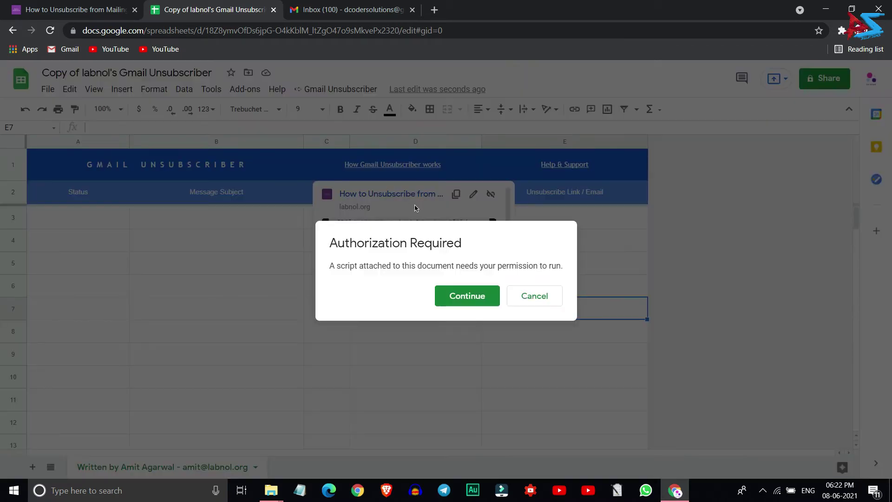
left_click(466, 301)
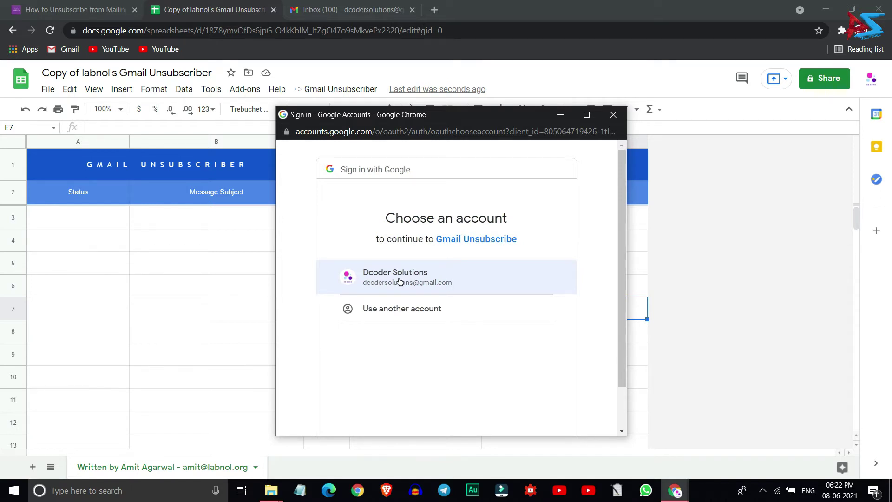
left_click(399, 281)
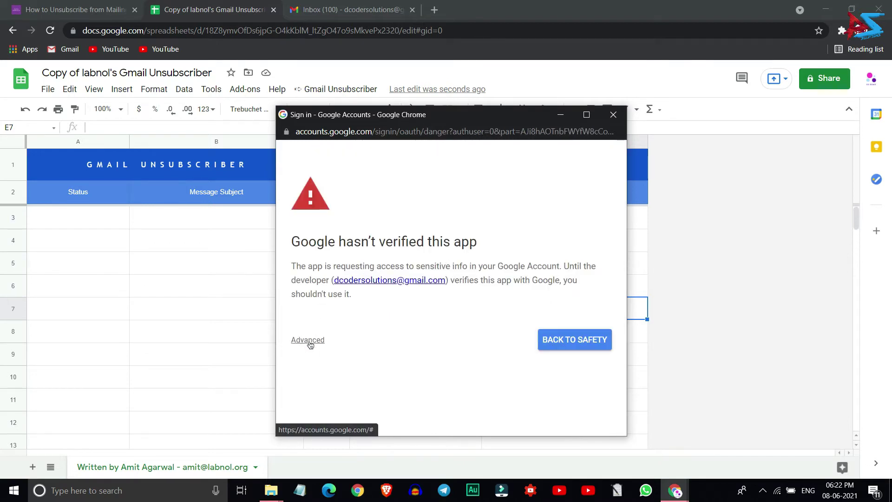
left_click(309, 341)
scroll(372, 339, "down", 1)
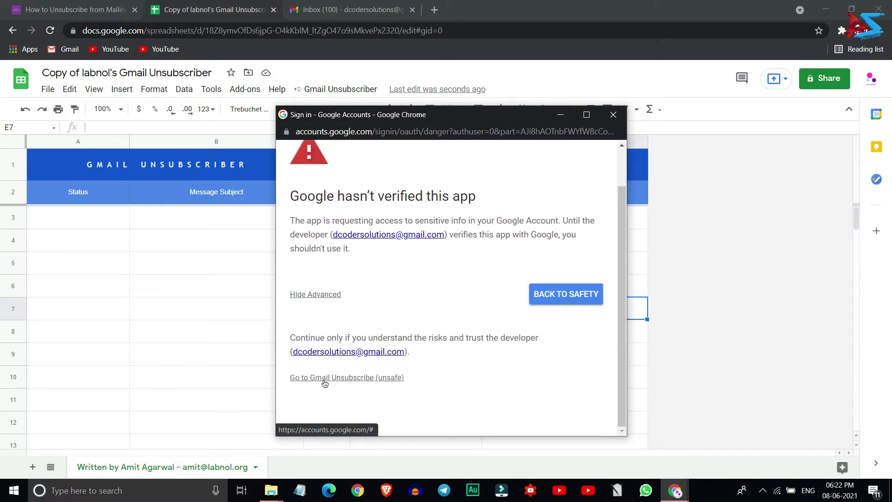
left_click(350, 378)
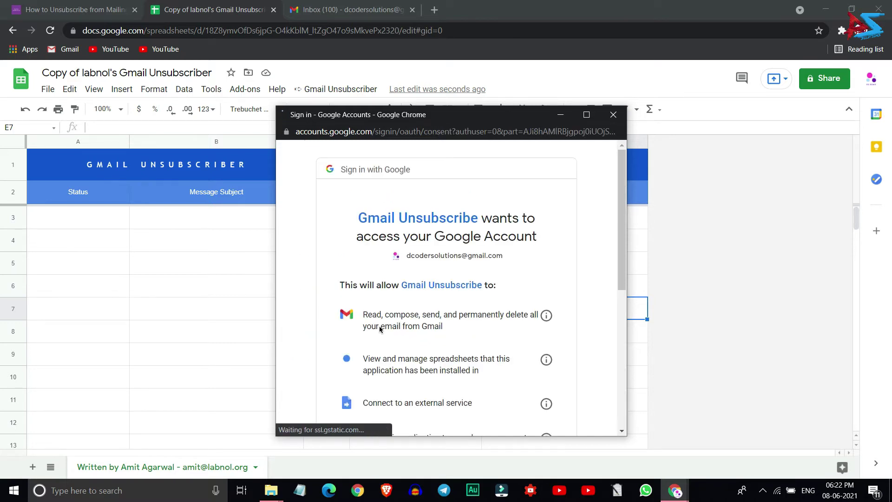
scroll(404, 355, "down", 10)
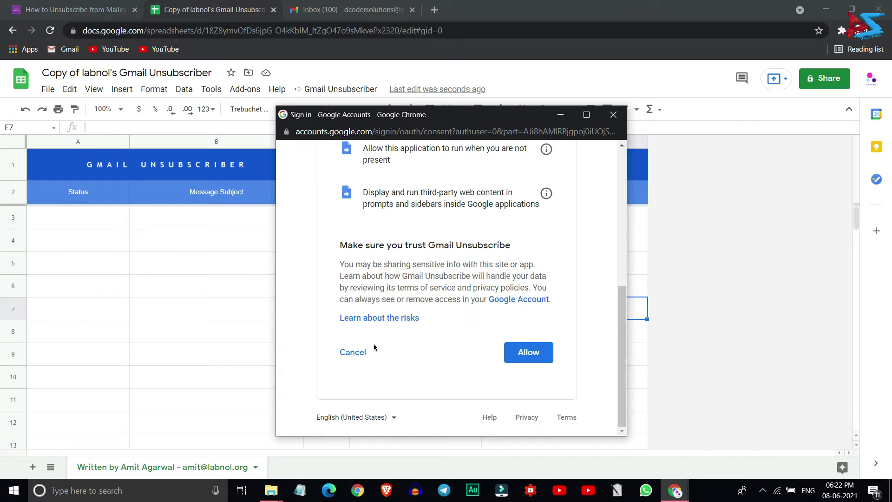
left_click(524, 353)
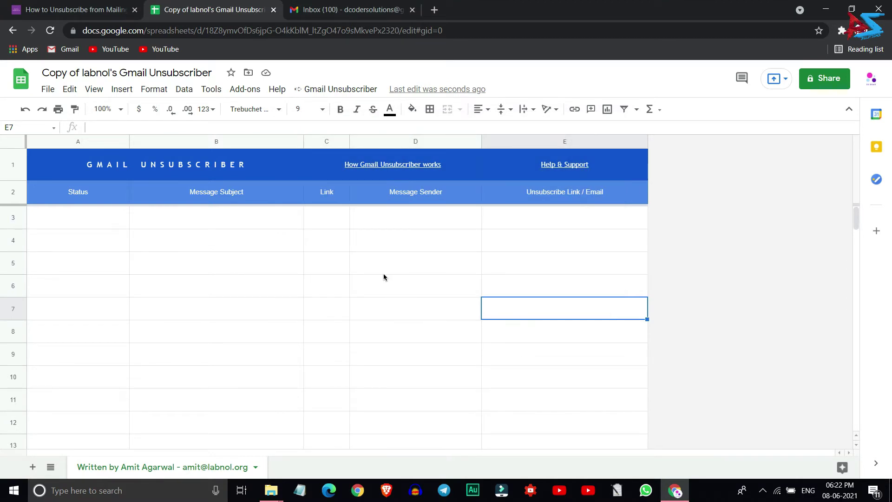
Configure Gmail Unsubscriber with the Gmail label name "Unsubscribed", save the configuration, and close its dialog.
left_click(330, 90)
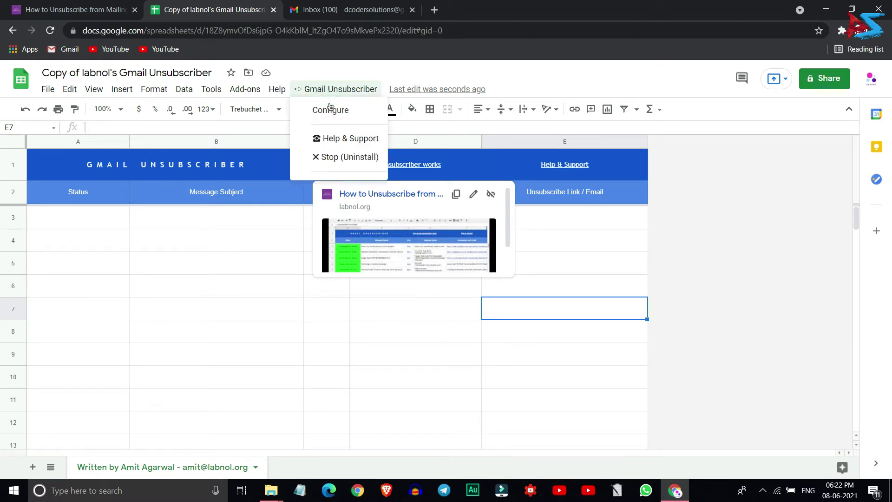
left_click(330, 110)
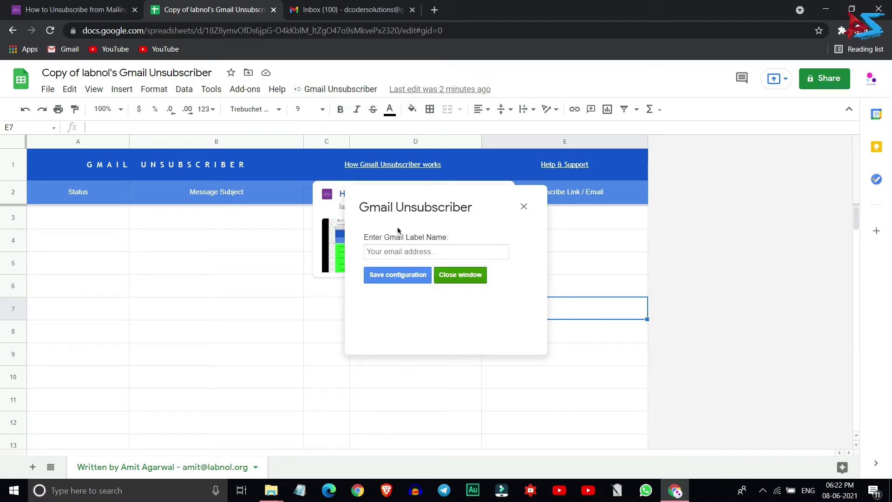
left_click(422, 251)
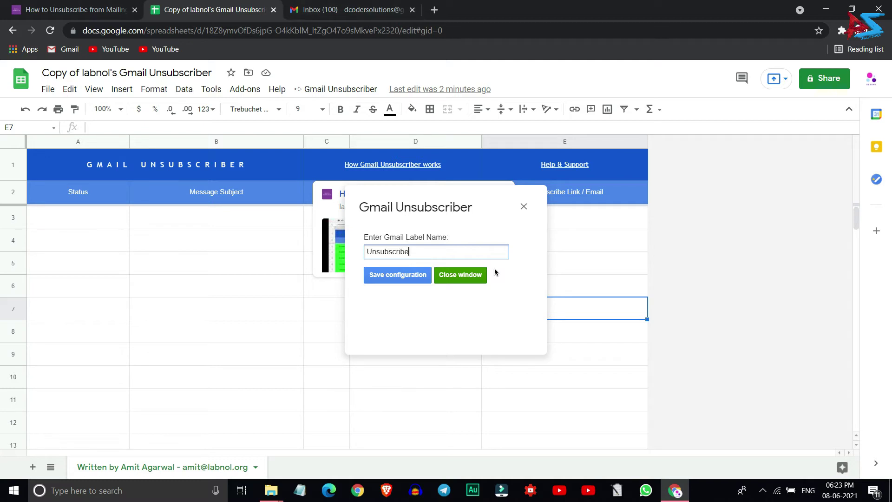
key("ctrl+a")
key("BackSpace")
type("Unsubscribed")
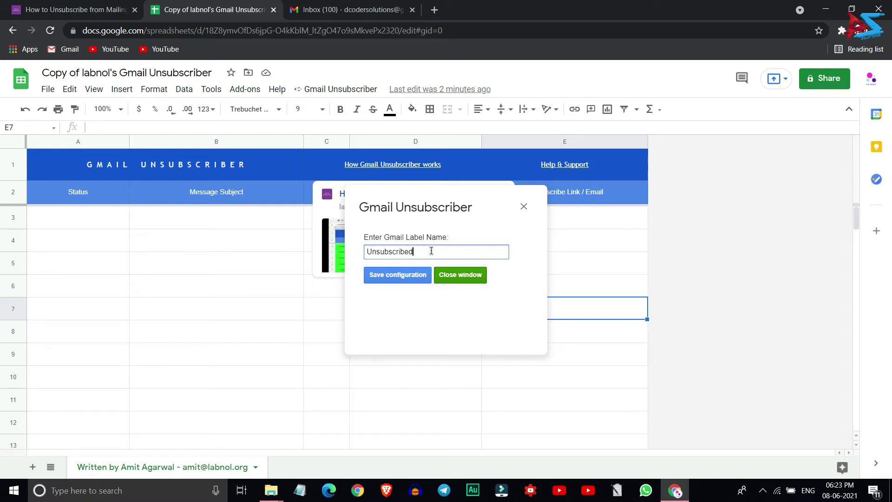
left_click(386, 278)
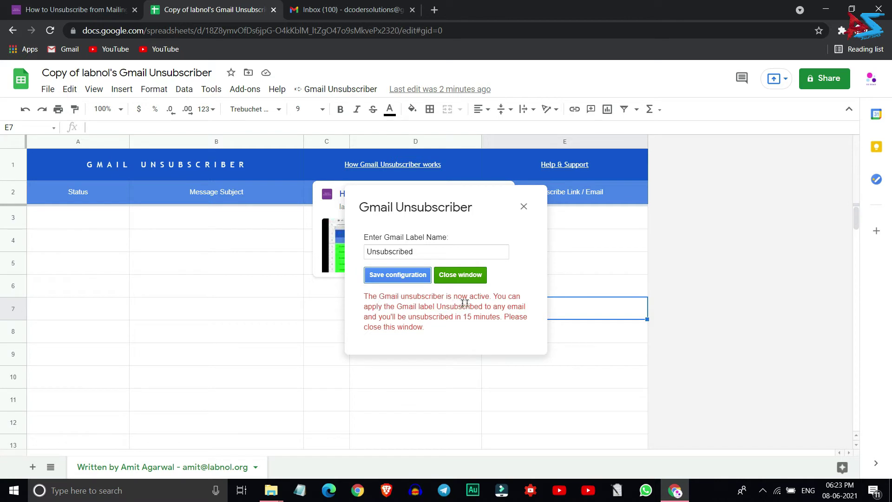
left_click(459, 276)
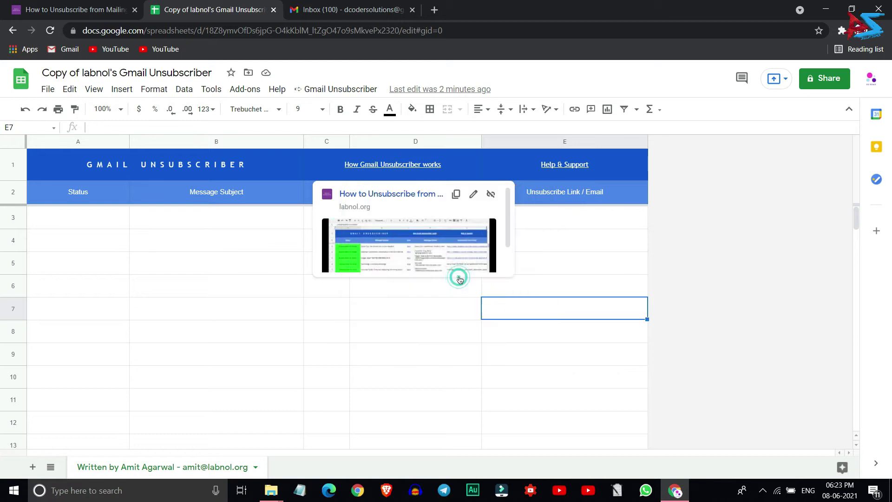
left_click(744, 232)
key("Up")
key("Up")
key("Up")
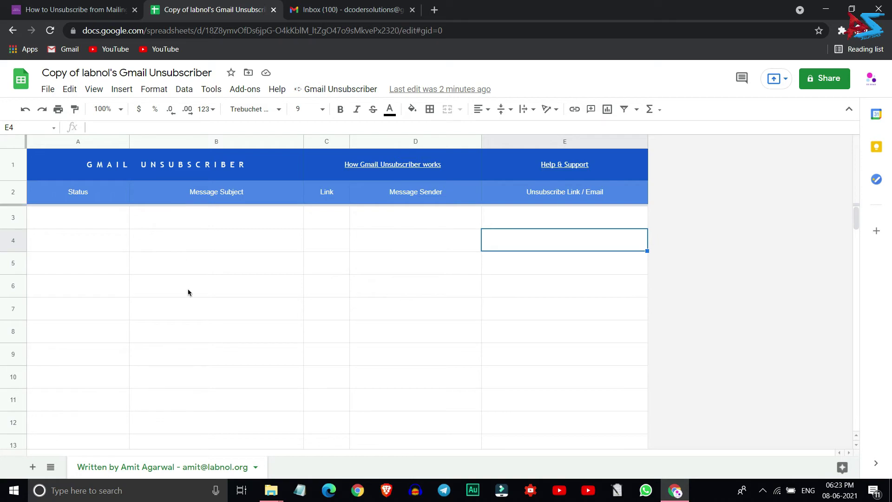
Switch to Gmail and relabel the June 2 Unroll.Me rollup and the Quora Spaces Updates email from Updates to Unsubscribed.
left_click(318, 7)
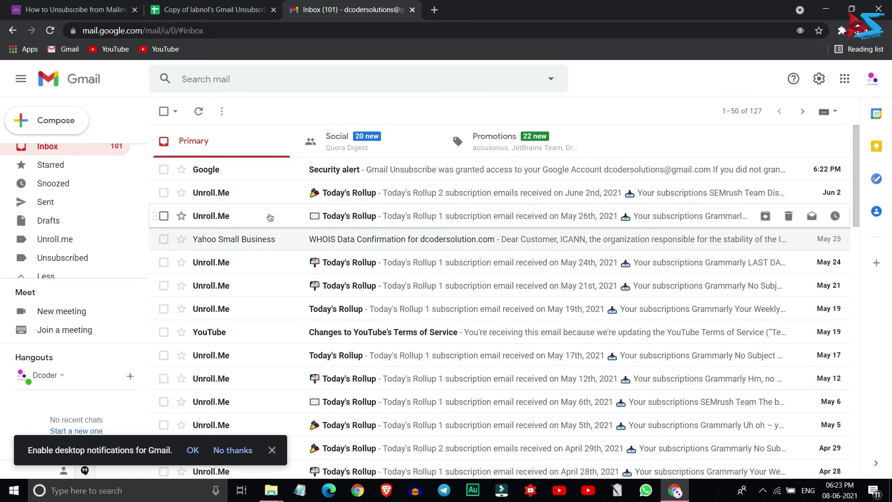
left_click(161, 194)
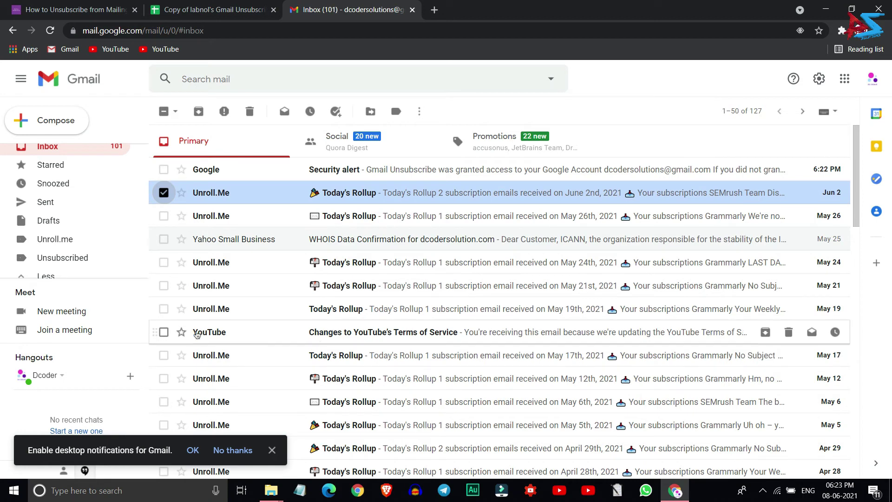
scroll(346, 343, "down", 5)
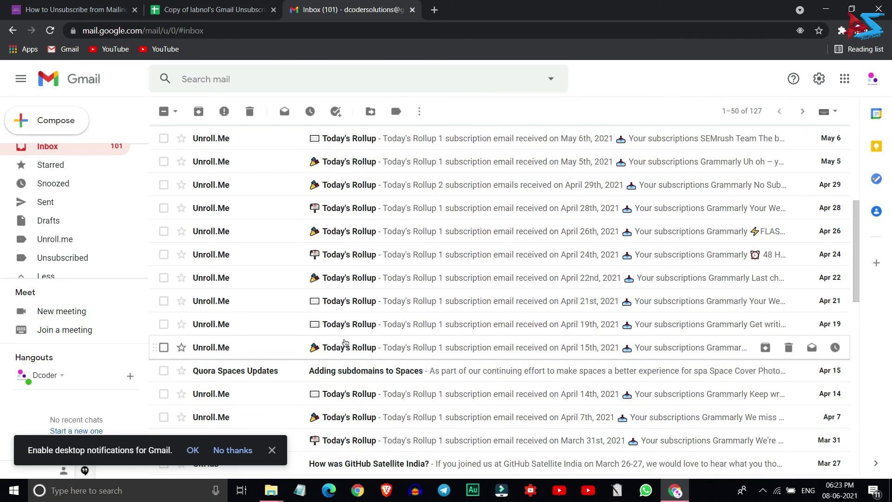
left_click(164, 371)
scroll(293, 289, "up", 5)
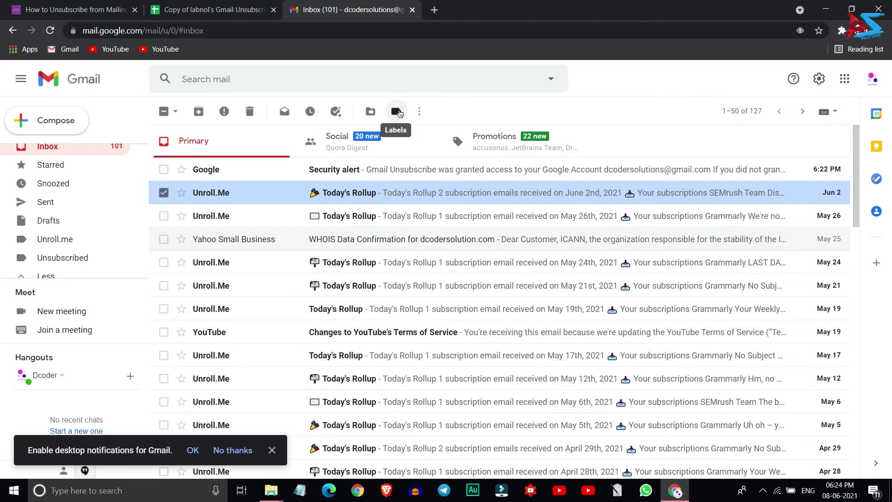
left_click(396, 112)
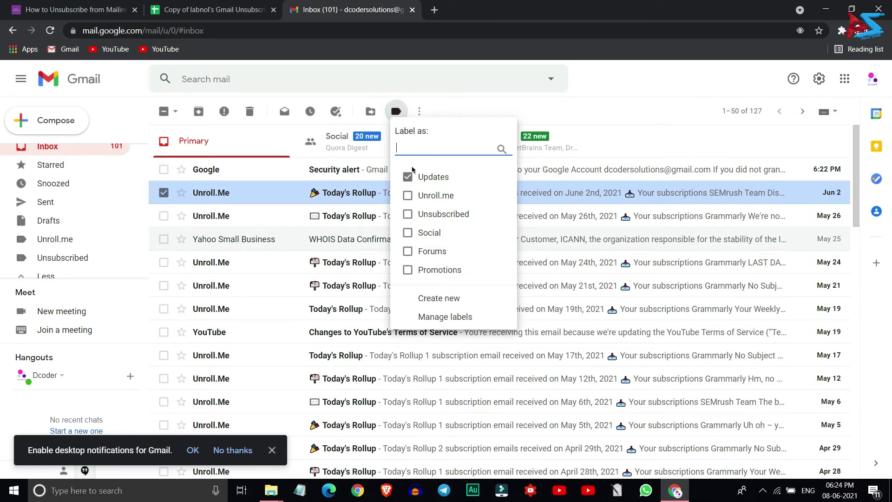
left_click(409, 214)
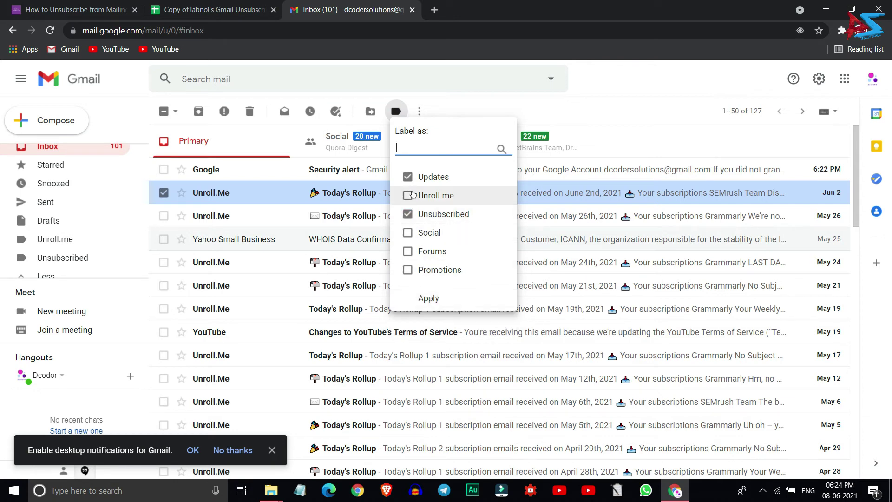
left_click(409, 178)
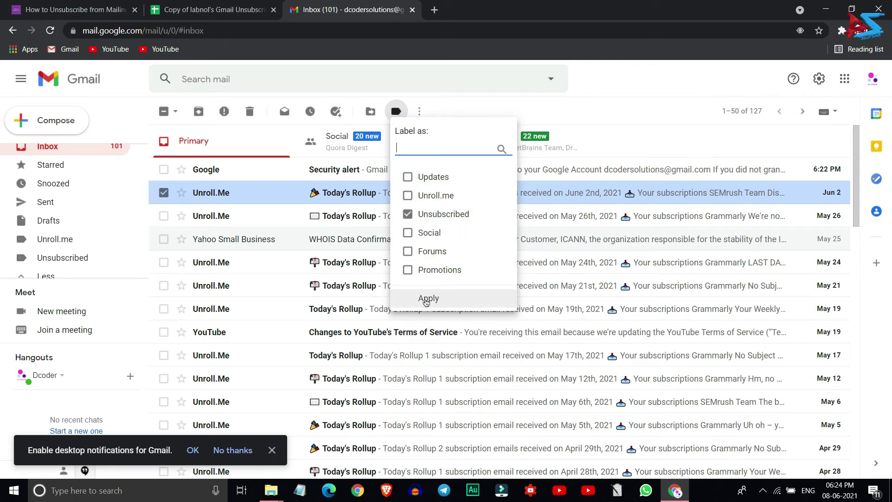
left_click(425, 299)
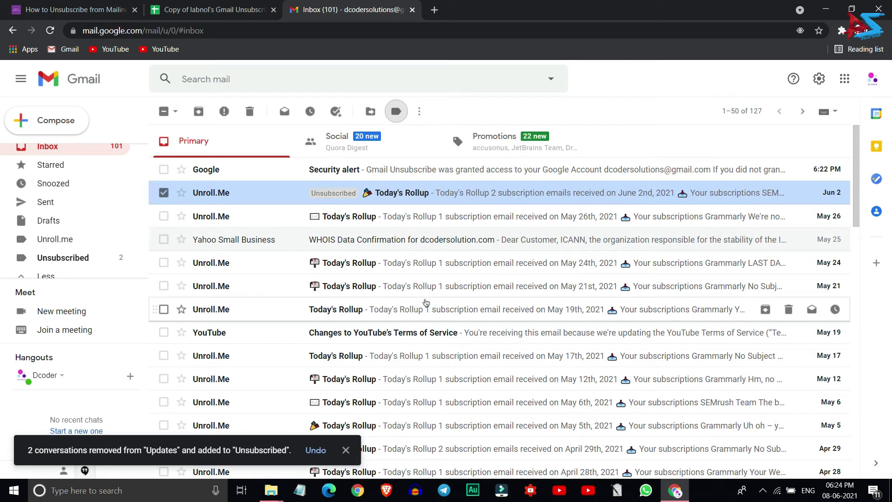
Display the emails under the Unsubscribed label, refresh the list, and reload the Gmail Unsubscriber sheet to check its log.
left_click(69, 259)
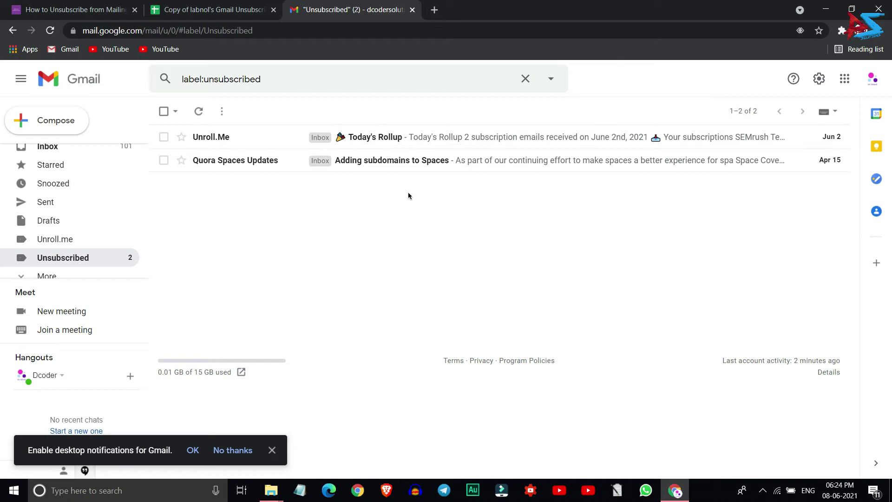
left_click(200, 111)
left_click(198, 111)
left_click(193, 9)
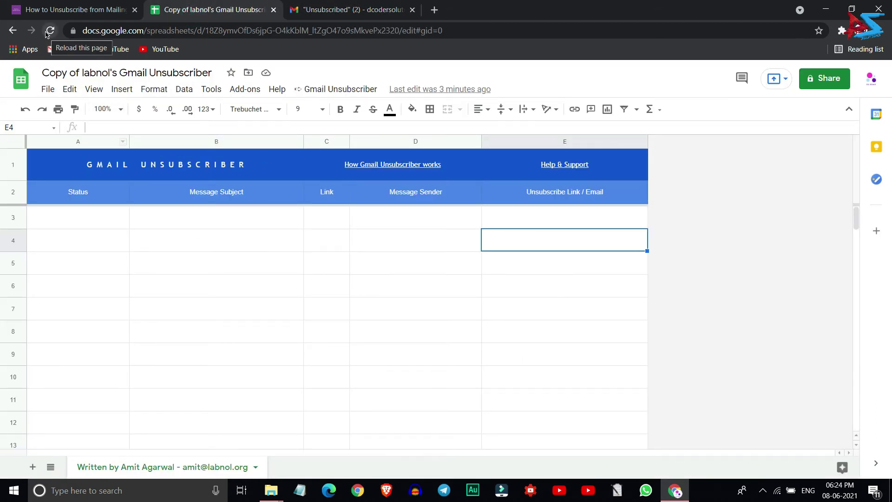
left_click(49, 31)
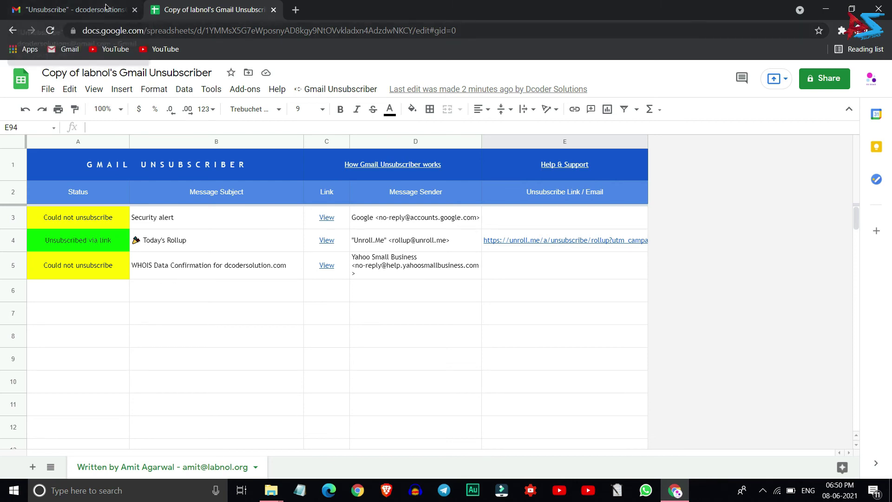
Examine the June 2 Unroll.Me rollup in the Gmail inbox down to its footer unsubscribe link, and return to the Gmail Unsubscriber sheet.
left_click(93, 7)
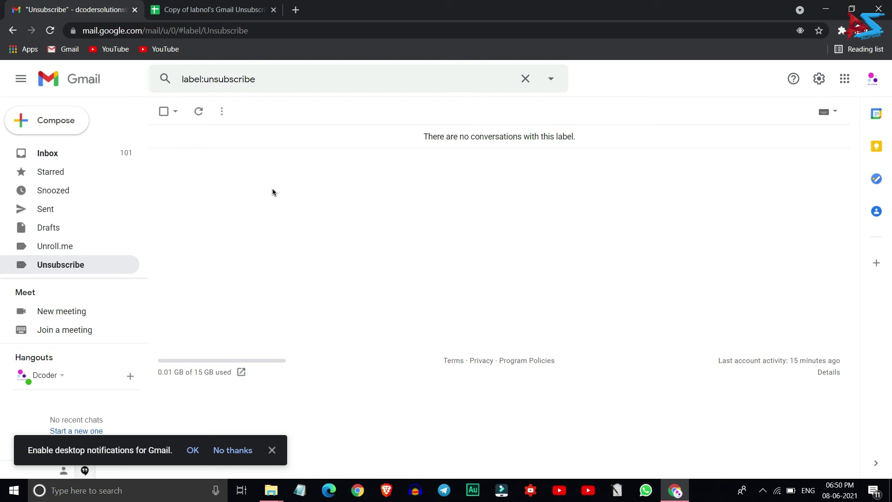
left_click(93, 156)
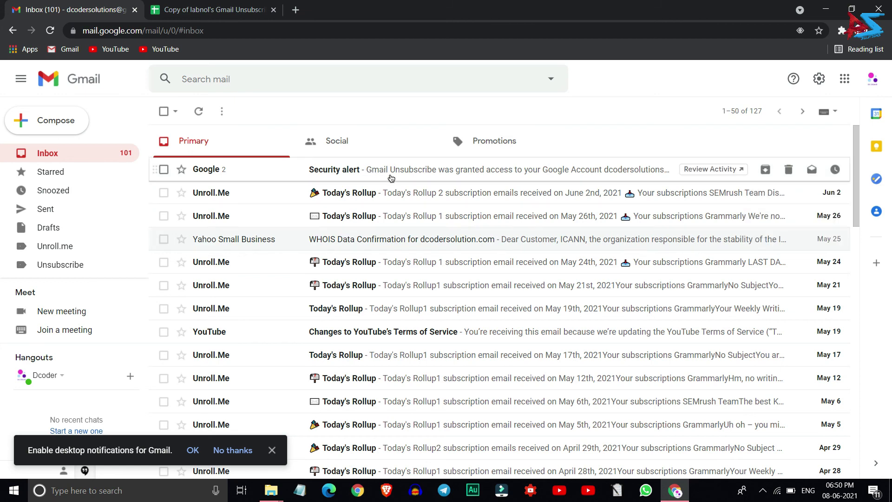
left_click(393, 193)
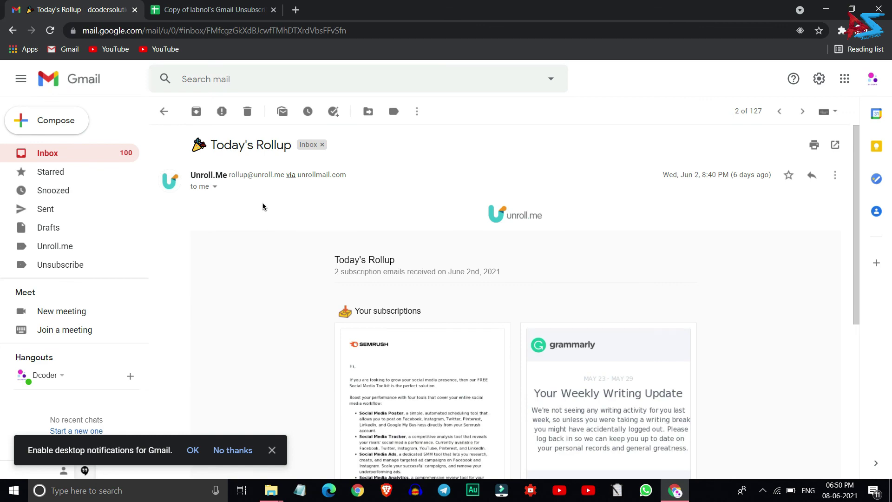
scroll(263, 207, "down", 4)
scroll(262, 207, "up", 3)
scroll(301, 232, "down", 5)
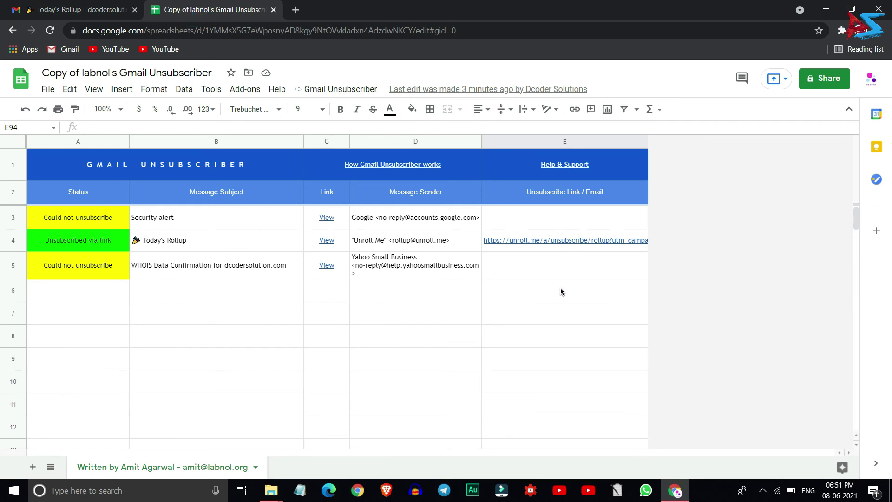
left_click(117, 8)
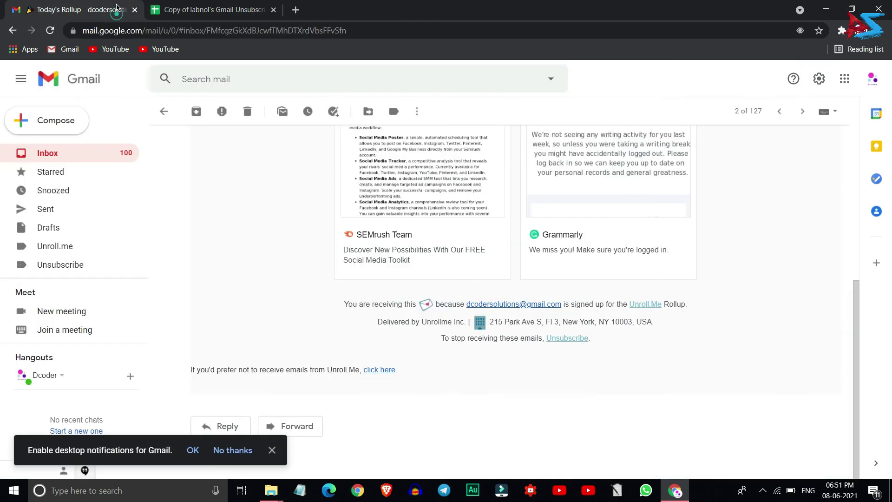
left_click(226, 8)
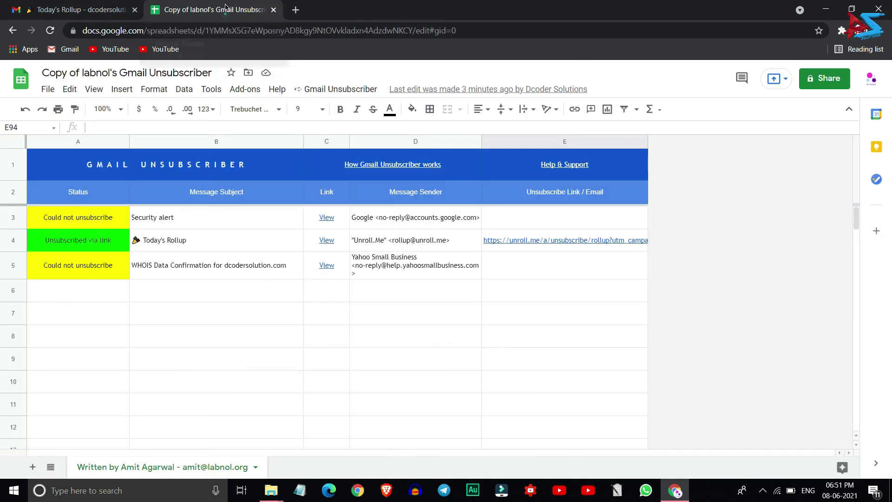